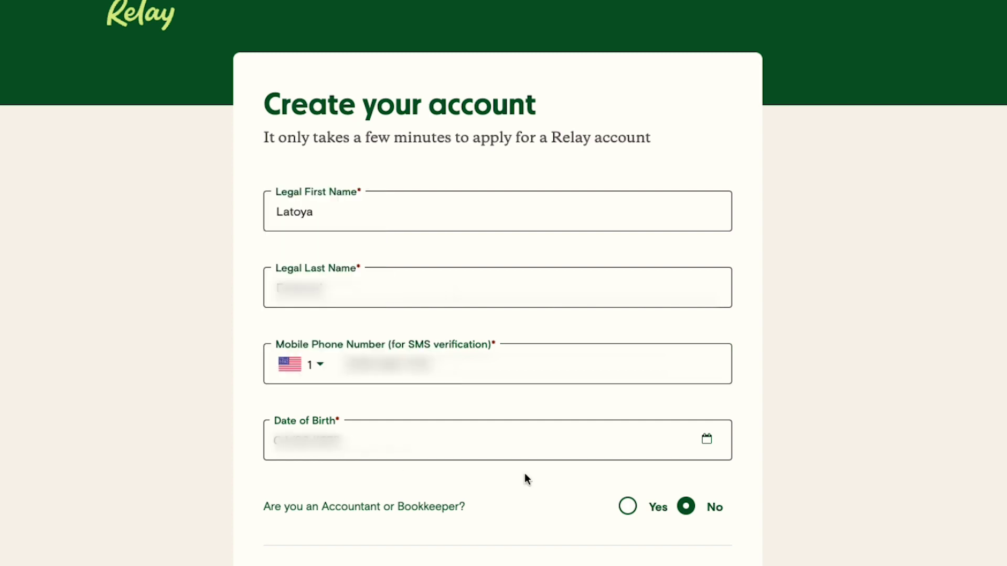
# - Enter the Gmail work email in Login Details, correcting the misspelled domain
pyautogui.scroll(-6, 539, 476)
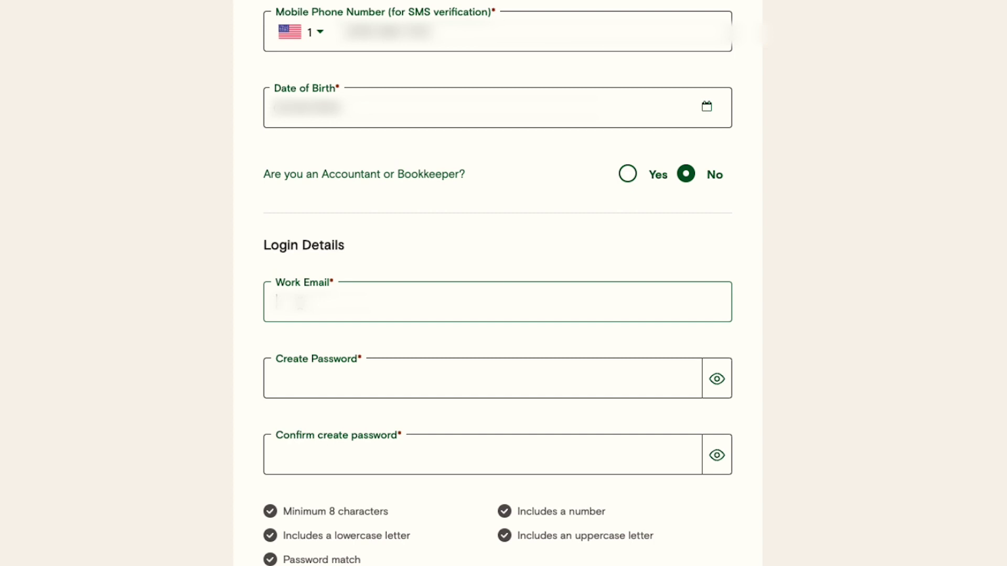
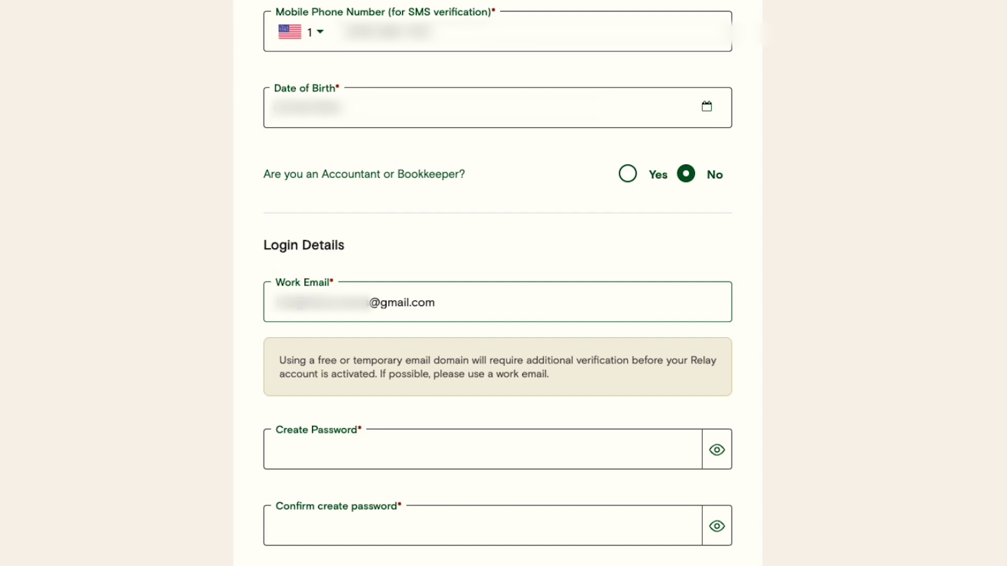
# - Create the account password and confirm it
pyautogui.scroll(-2, 337, 358)
pyautogui.click(338, 358)
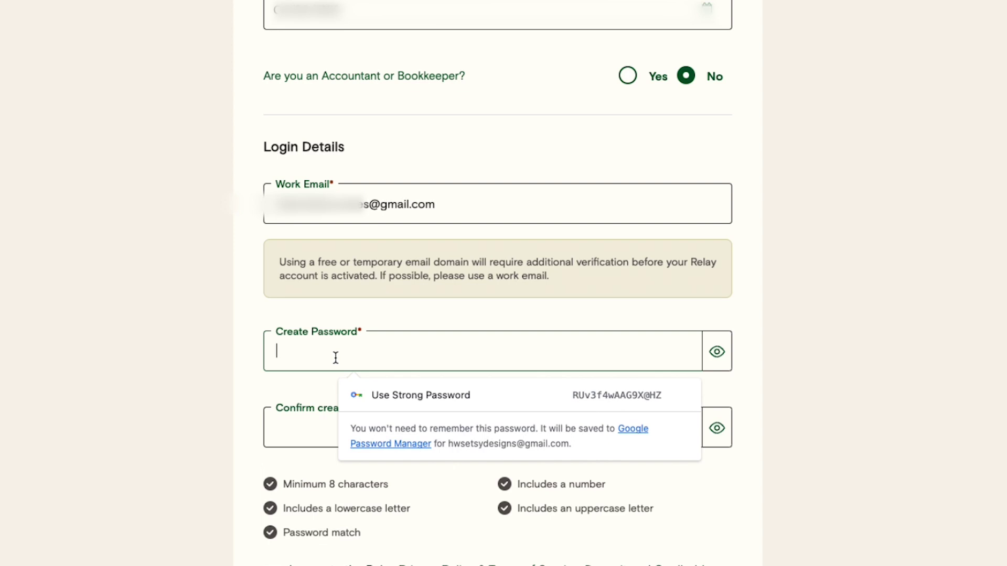
pyautogui.write('••••••••••')
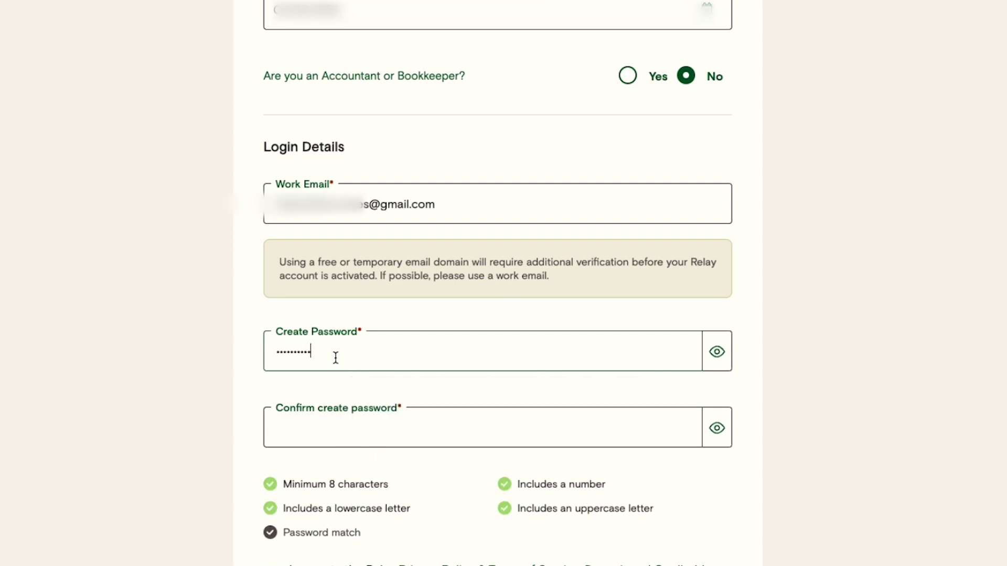
pyautogui.write('••')
pyautogui.click(323, 439)
pyautogui.write('••••••••••••')
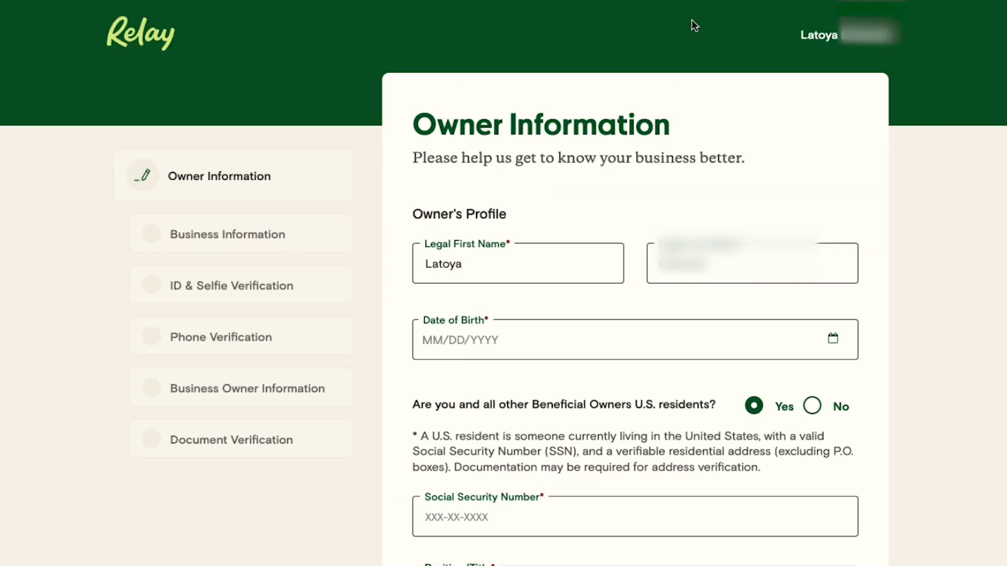
# - Enter the owner's date of birth and Social Security Number
pyautogui.scroll(-2, 860, 211)
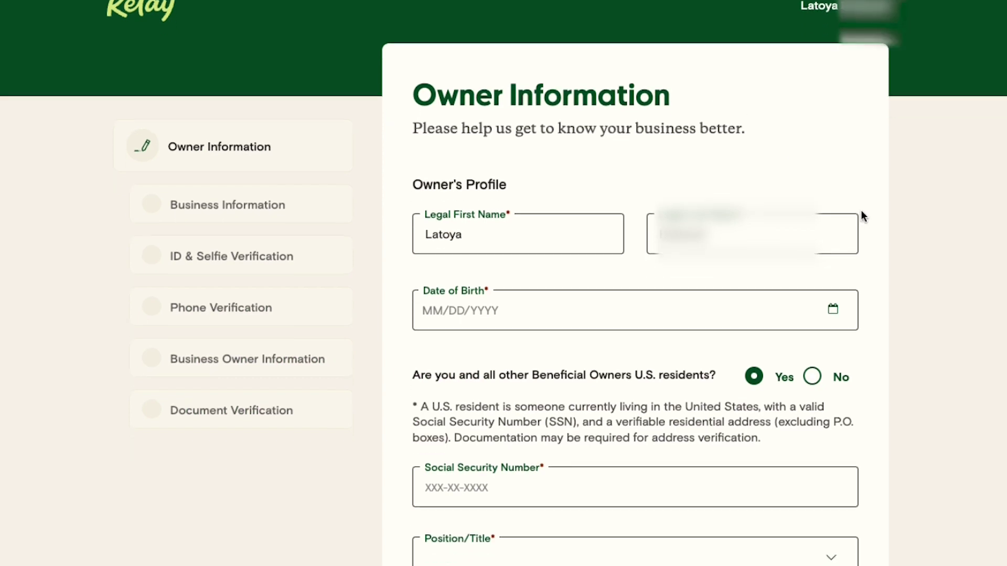
pyautogui.click(470, 269)
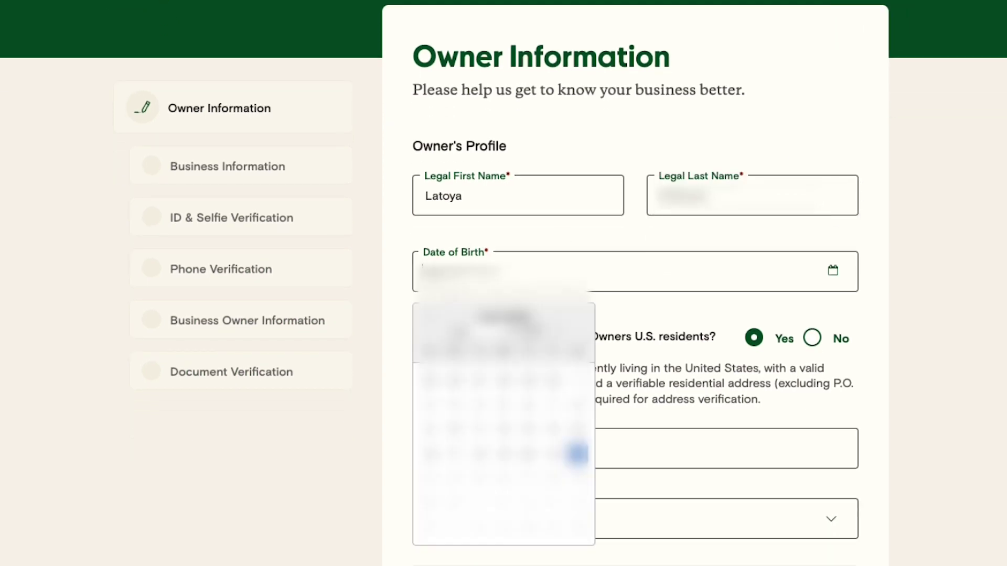
pyautogui.write('??')
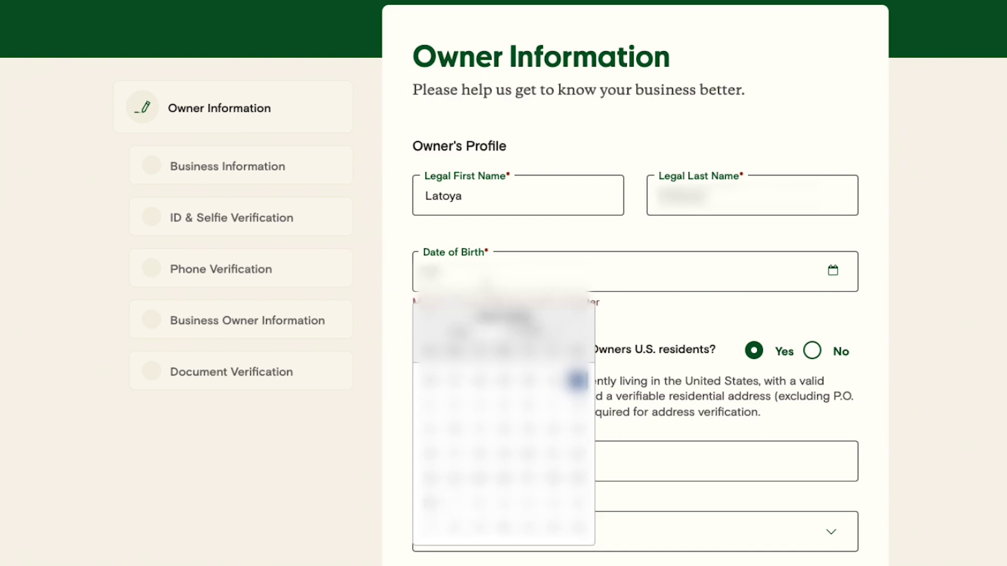
pyautogui.write('??')
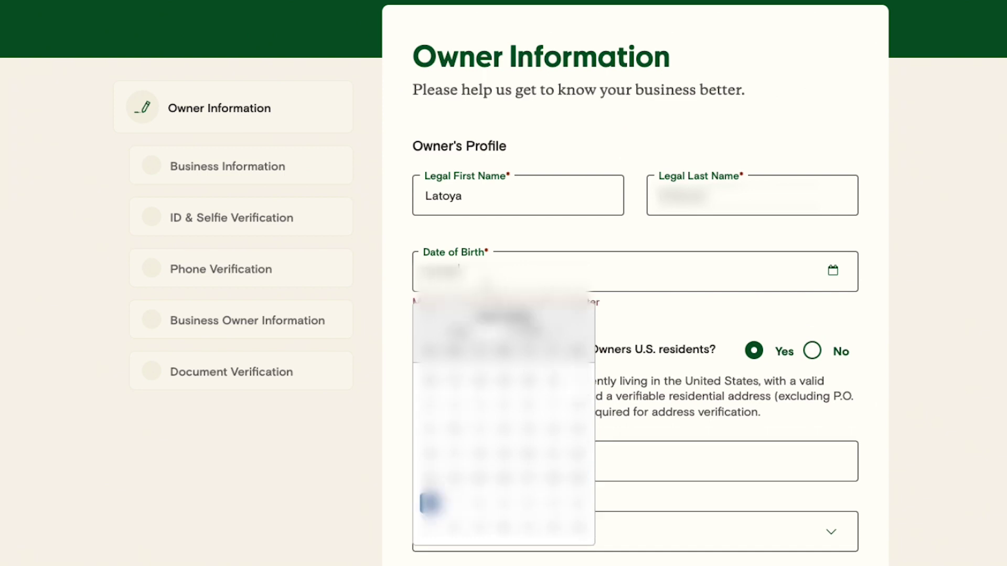
pyautogui.write('??')
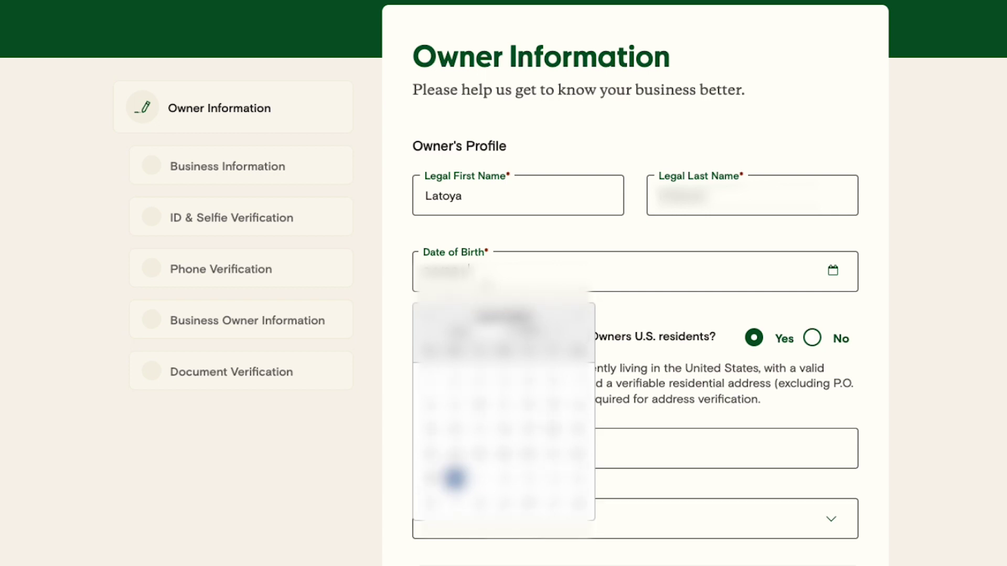
pyautogui.write('???')
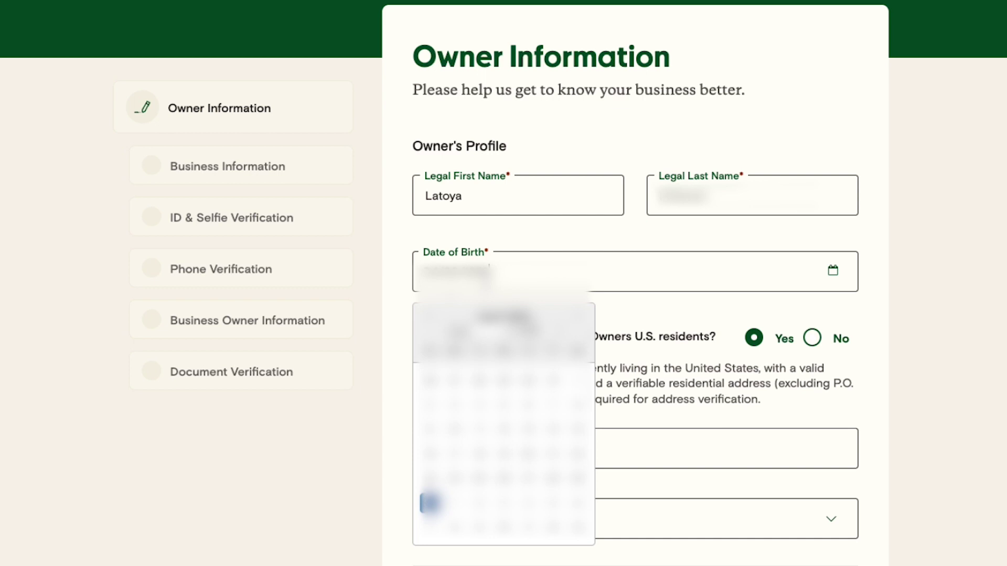
pyautogui.scroll(-4, 410, 257)
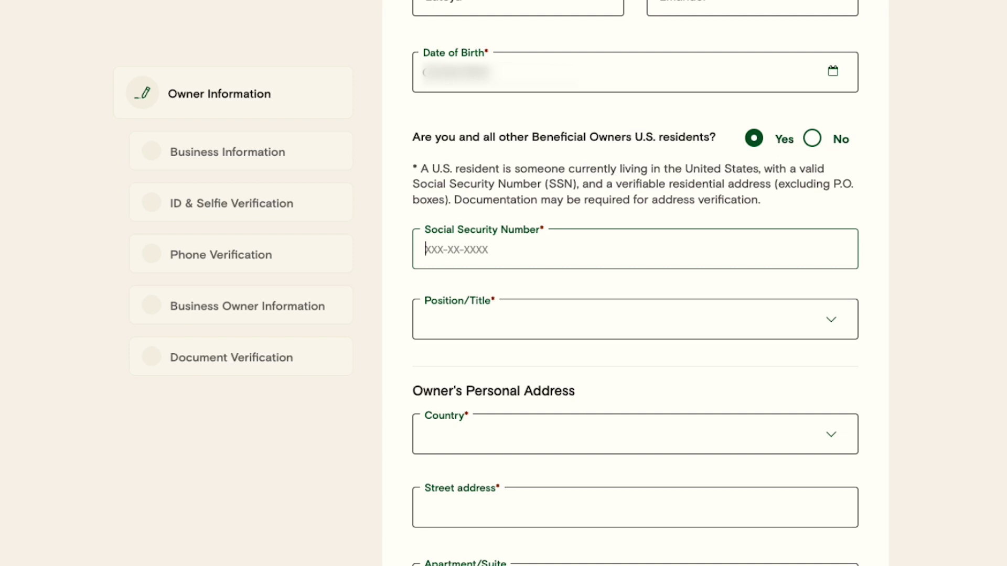
pyautogui.write('XXX')
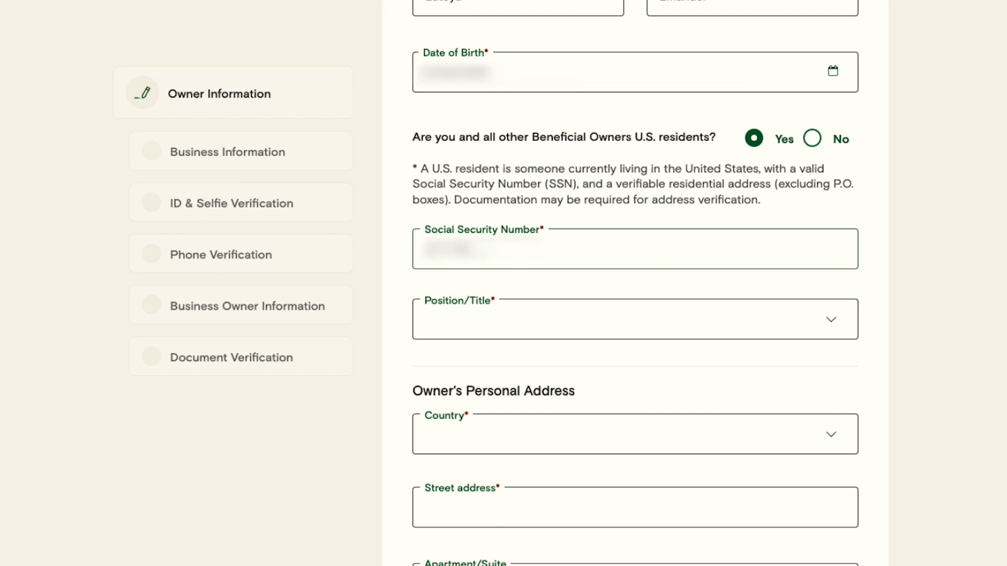
pyautogui.write('XX')
# - Set the owner's Position/Title to CEO
pyautogui.click(451, 321)
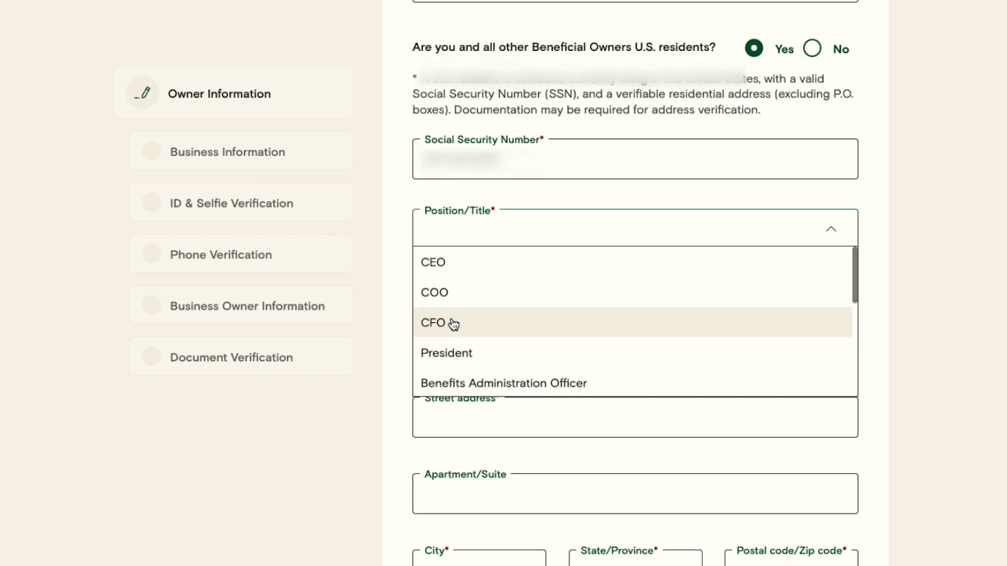
pyautogui.click(432, 263)
pyautogui.scroll(-3, 426, 265)
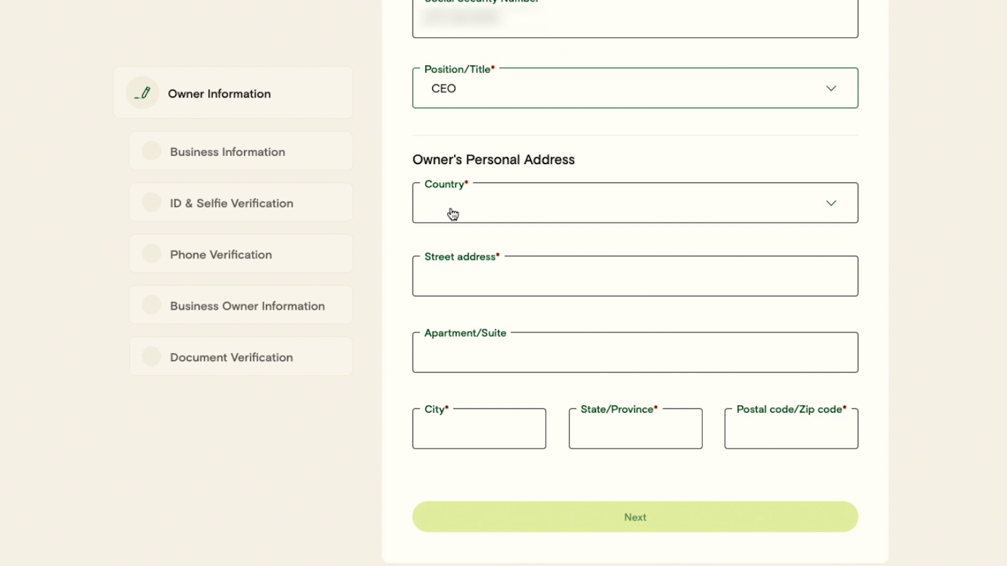
# - Enter the owner's United States of America home address and continue to Business Information
pyautogui.click(452, 214)
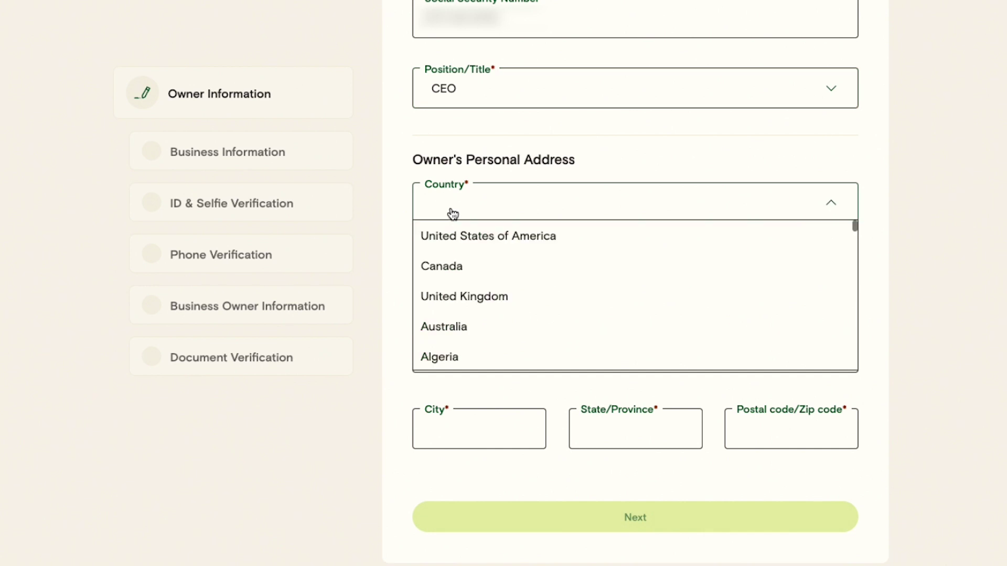
pyautogui.click(457, 236)
pyautogui.click(455, 272)
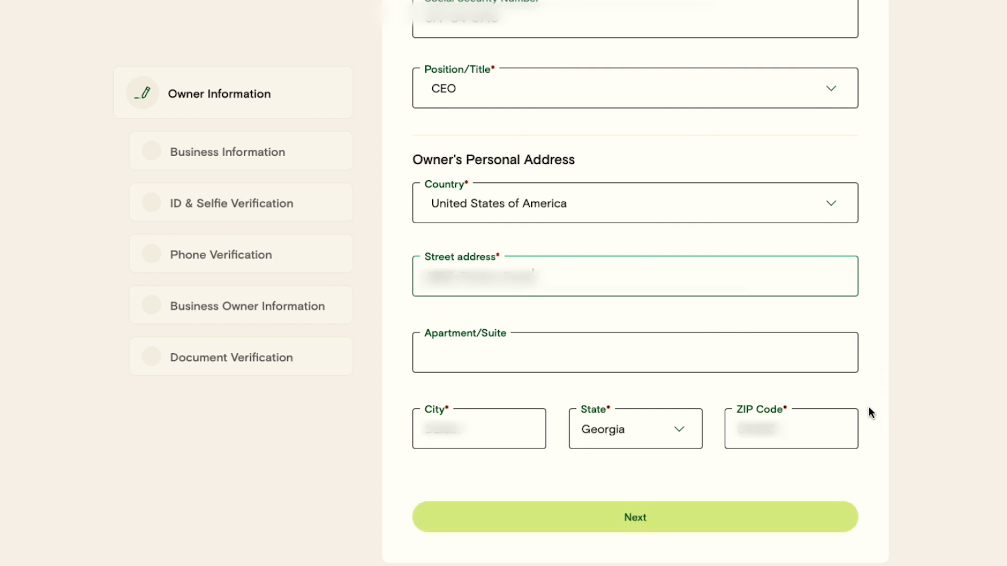
pyautogui.click(627, 531)
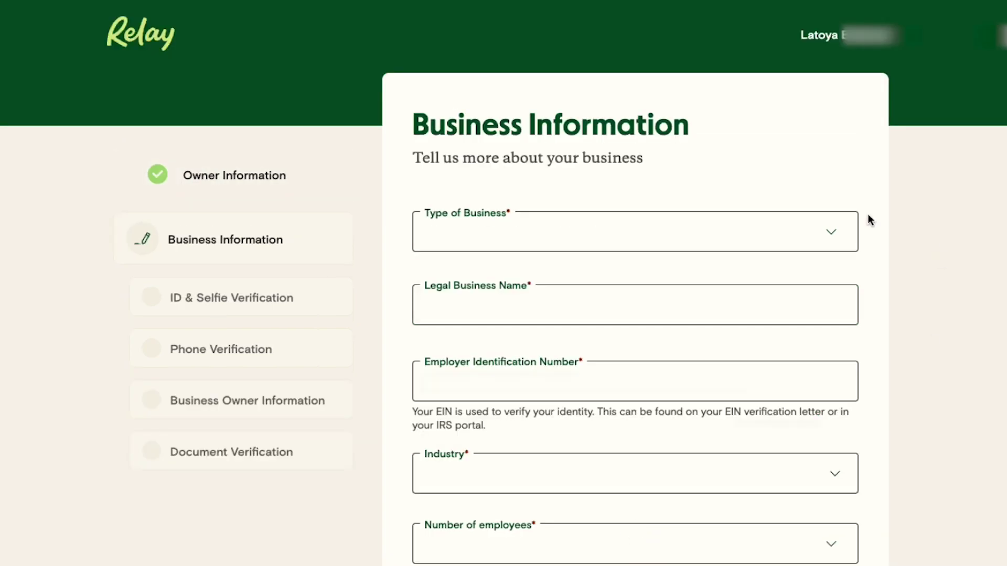
# - Set the business type to LLC, changing it from Sole Proprietorship
pyautogui.click(832, 241)
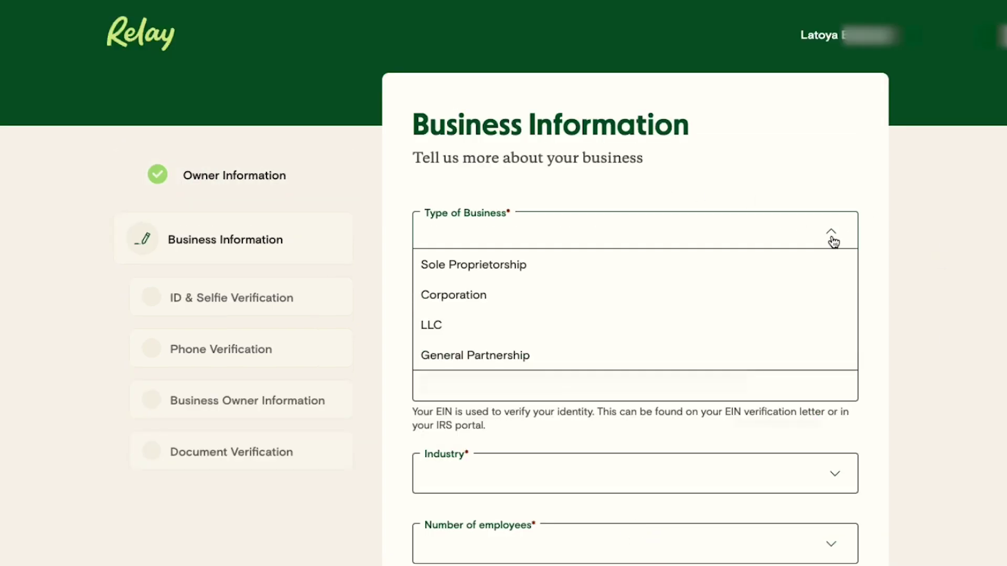
pyautogui.click(499, 270)
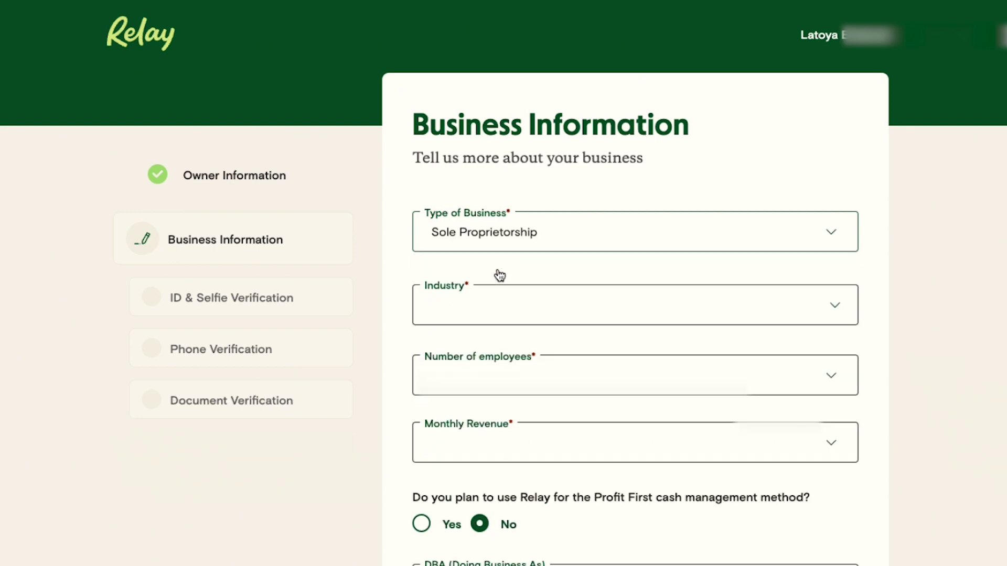
pyautogui.click(839, 234)
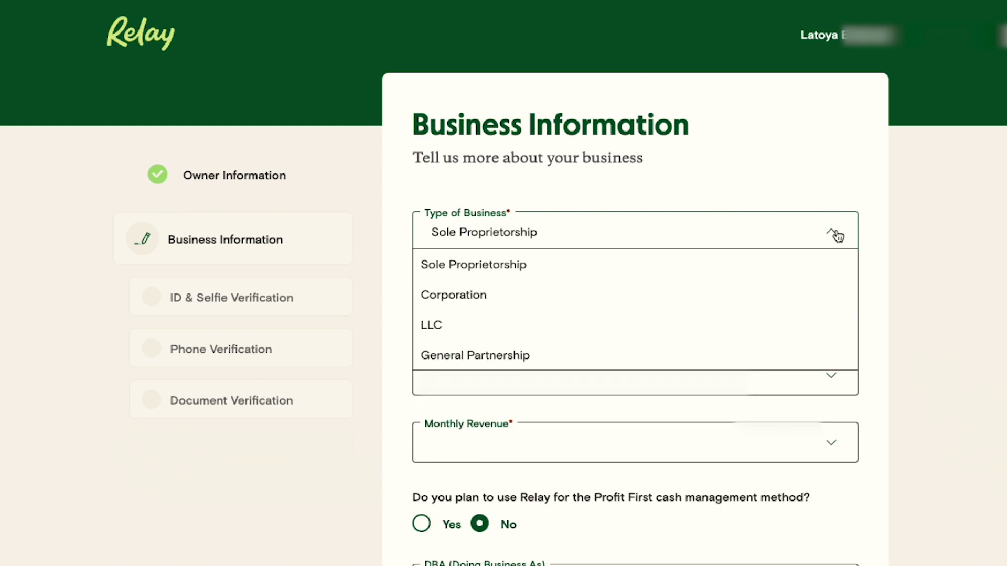
pyautogui.click(520, 338)
# - Enter 'LSE and Associates' as the legal business name and fill in the EIN
pyautogui.click(568, 303)
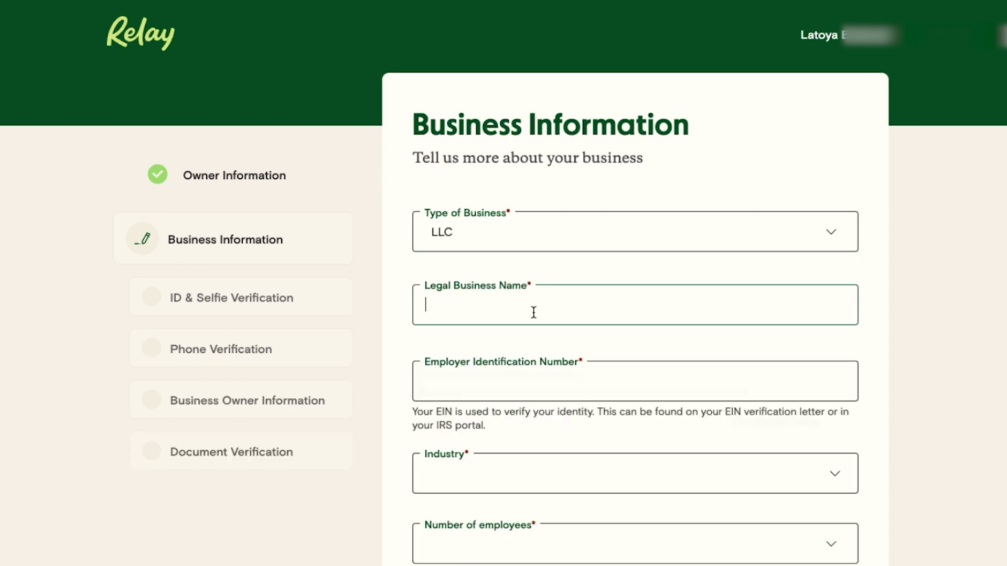
pyautogui.write('LSE')
pyautogui.write('and Associate')
pyautogui.write('ssociates LLC')
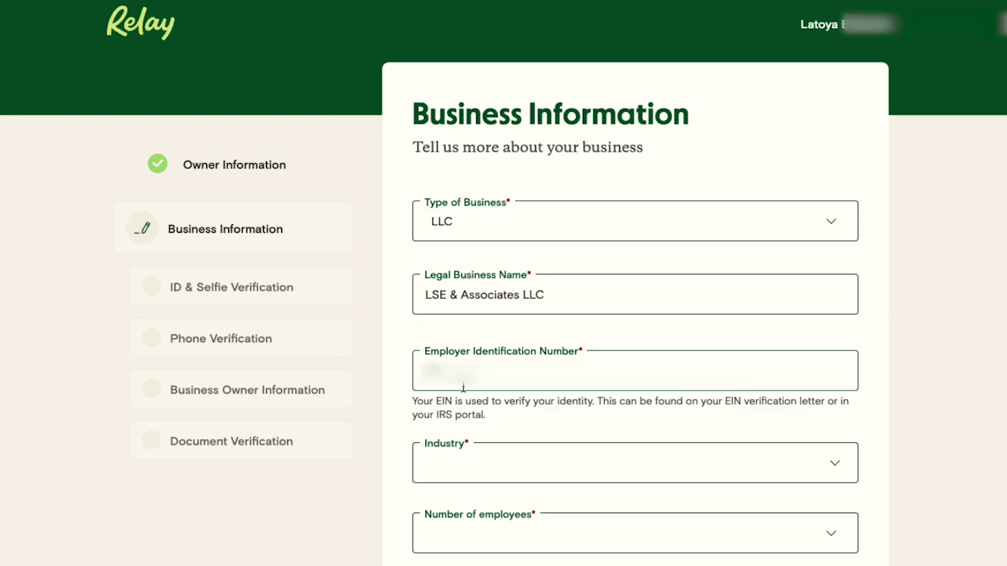
pyautogui.write('•••••')
# - Set the industry to Entertainment/Recreation
pyautogui.scroll(-1, 614, 393)
pyautogui.click(814, 404)
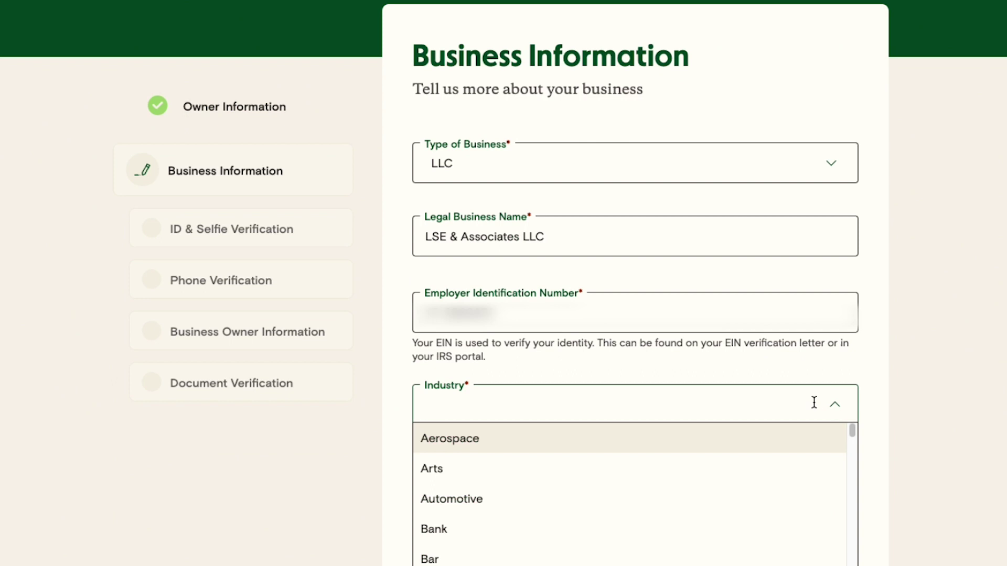
pyautogui.moveTo(853, 433); pyautogui.dragTo(845, 473)
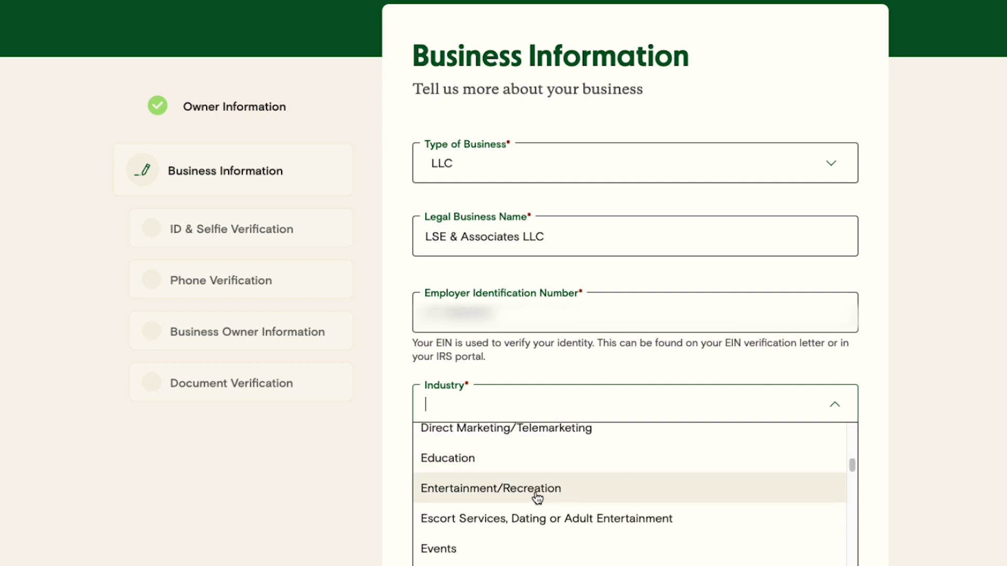
pyautogui.click(486, 489)
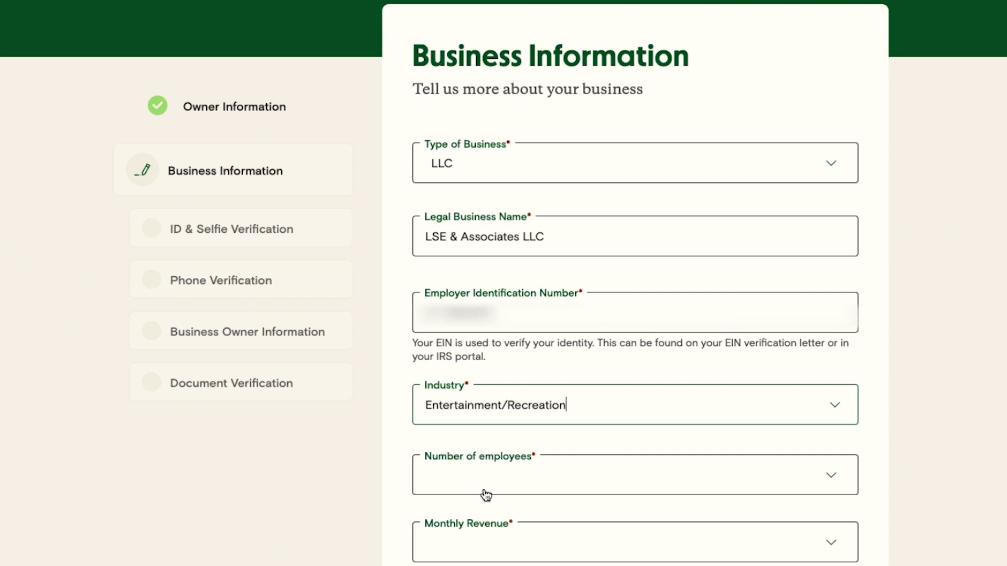
# - Choose 'Just me' for number of employees and 'Under $1,000' for monthly revenue
pyautogui.click(486, 495)
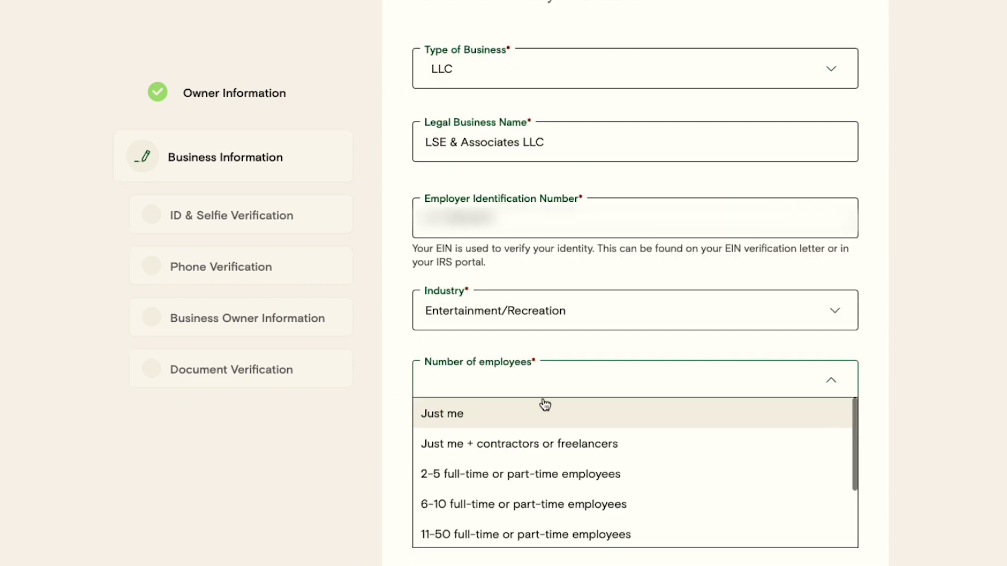
pyautogui.click(442, 425)
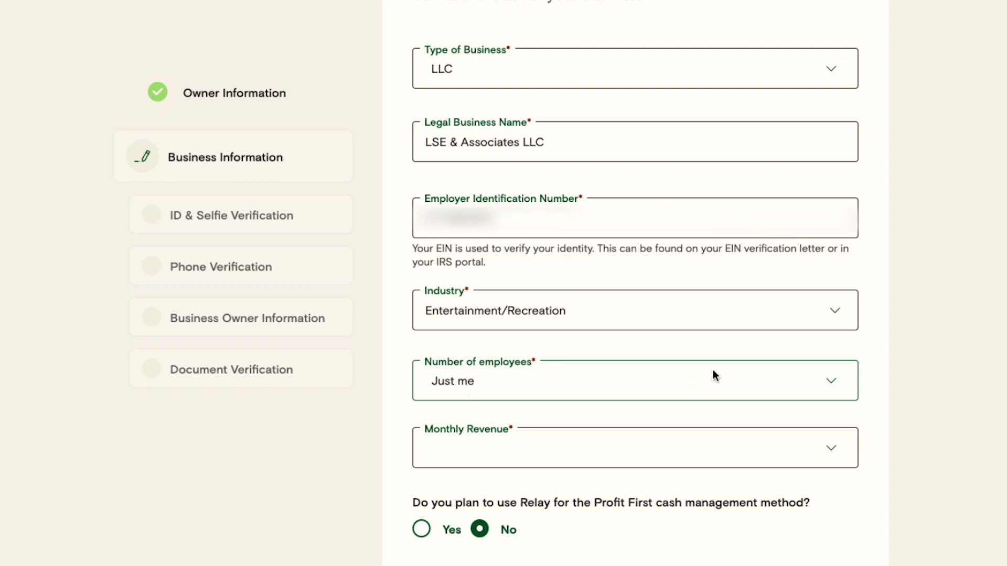
pyautogui.click(829, 447)
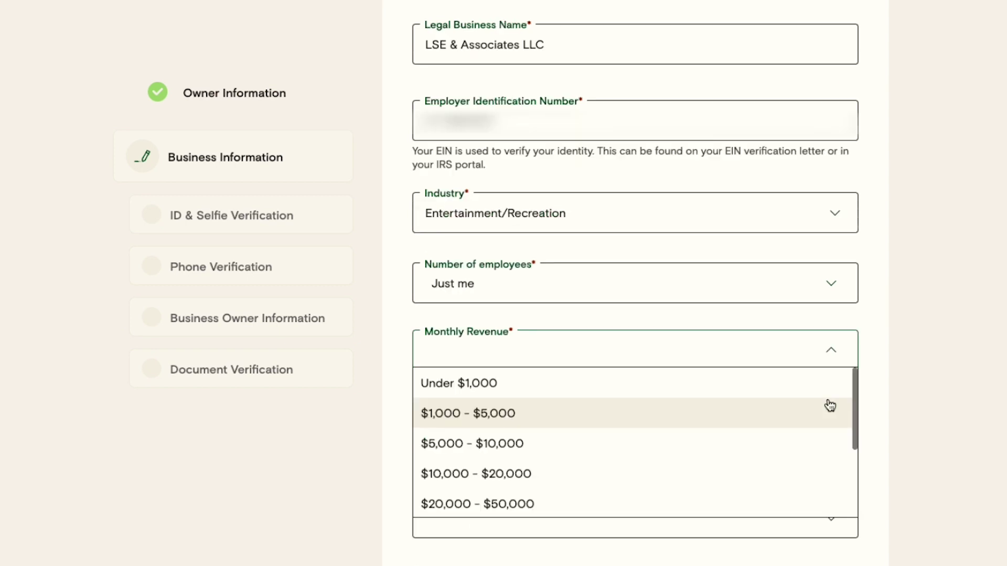
pyautogui.click(676, 396)
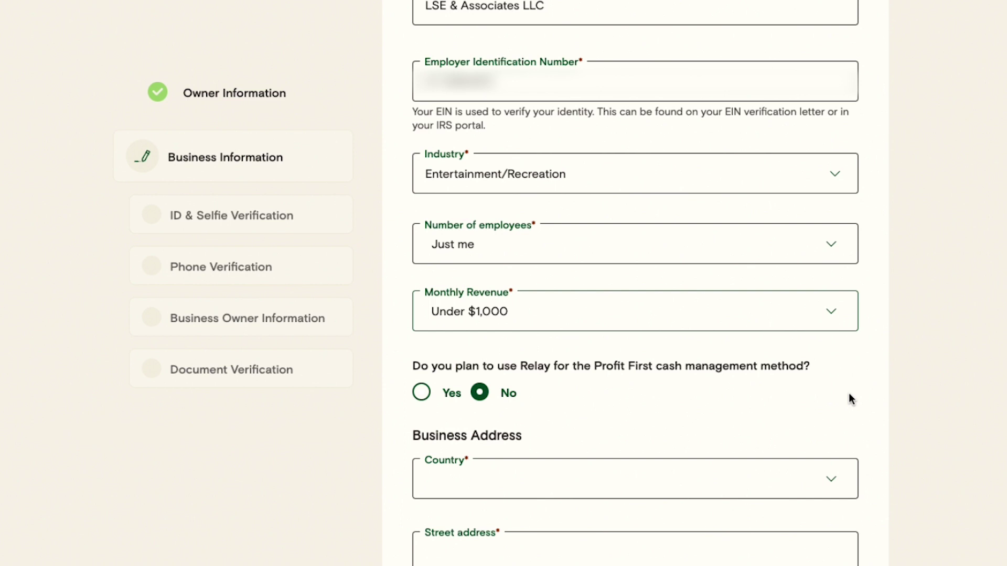
# - Enter the business street address starting '4990' and accept the autofill suggestion for the Georgia address
pyautogui.write('499')
pyautogui.write('0')
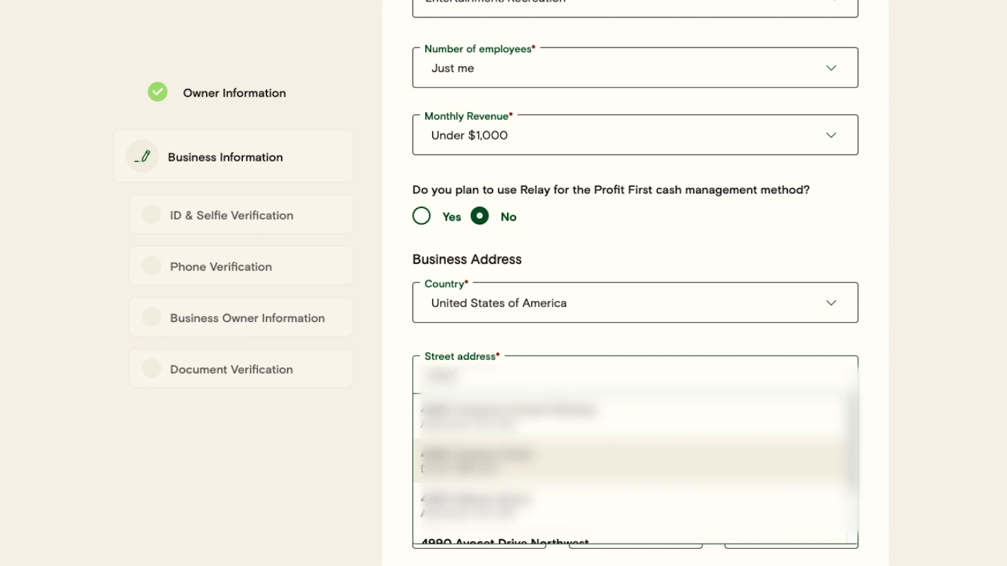
pyautogui.click(475, 465)
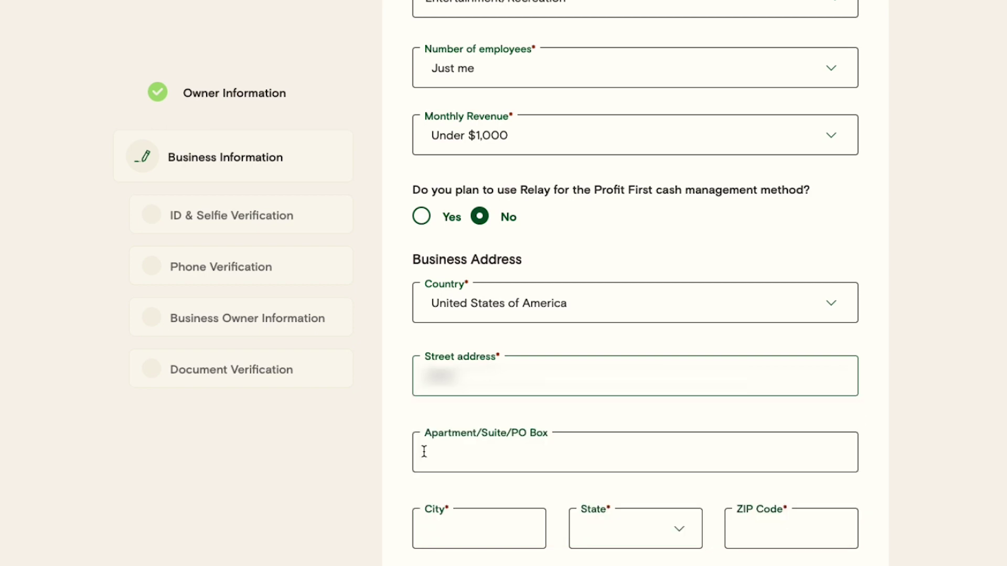
pyautogui.scroll(-6, 835, 350)
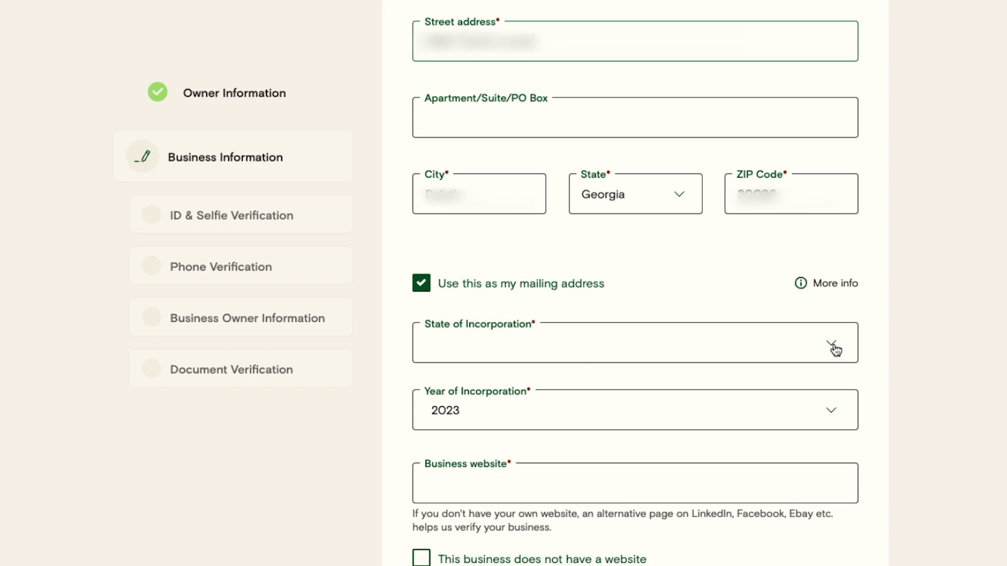
# - Set the state of incorporation to Georgia
pyautogui.click(835, 347)
pyautogui.scroll(-8, 836, 349)
pyautogui.scroll(3, 724, 334)
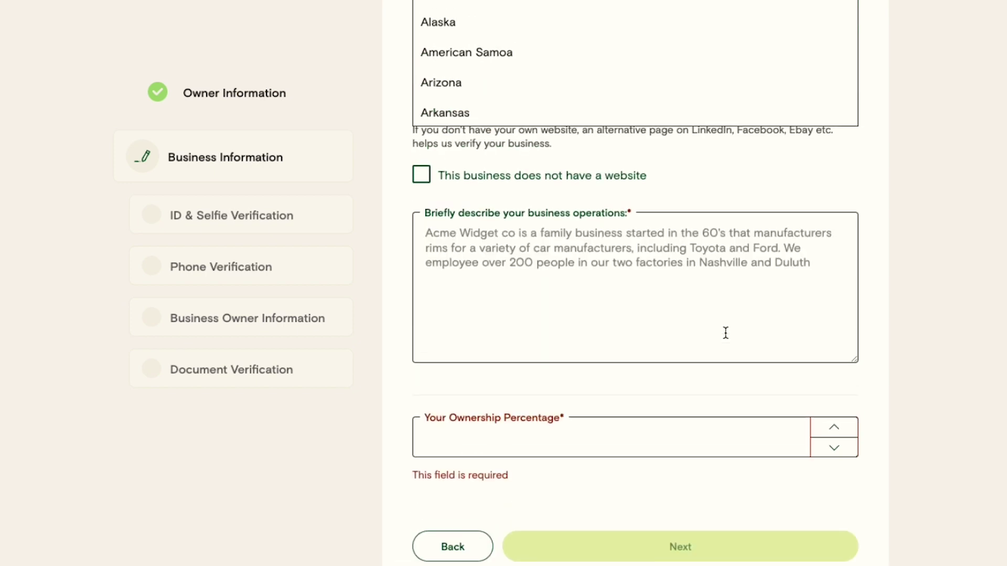
pyautogui.scroll(1, 725, 341)
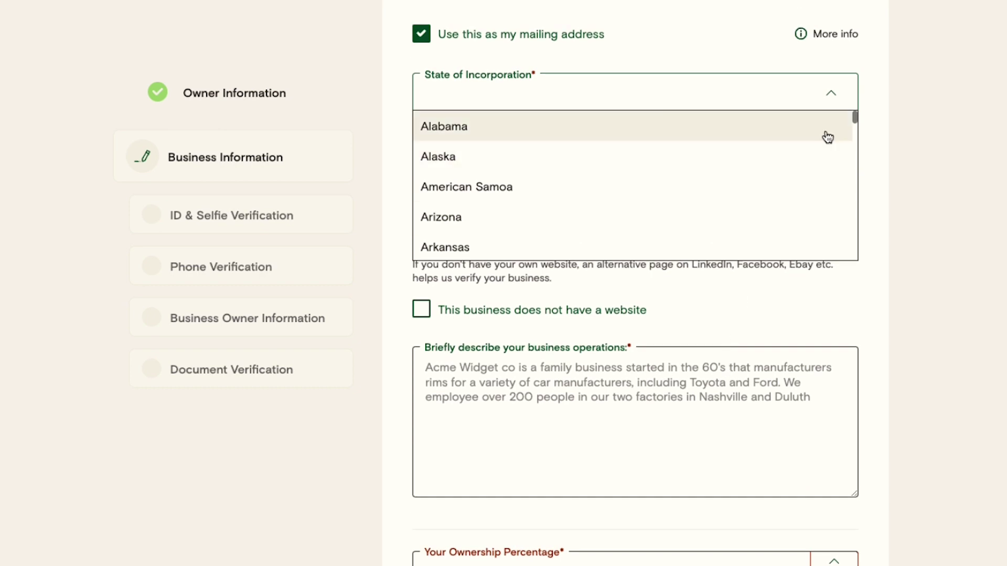
pyautogui.scroll(-1, 699, 152)
pyautogui.scroll(-4, 699, 157)
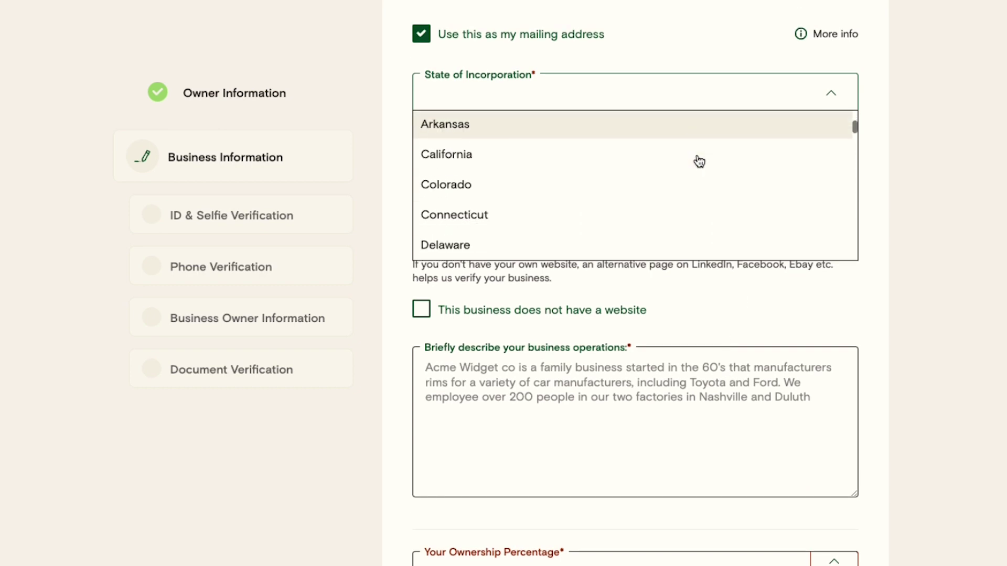
pyautogui.click(472, 202)
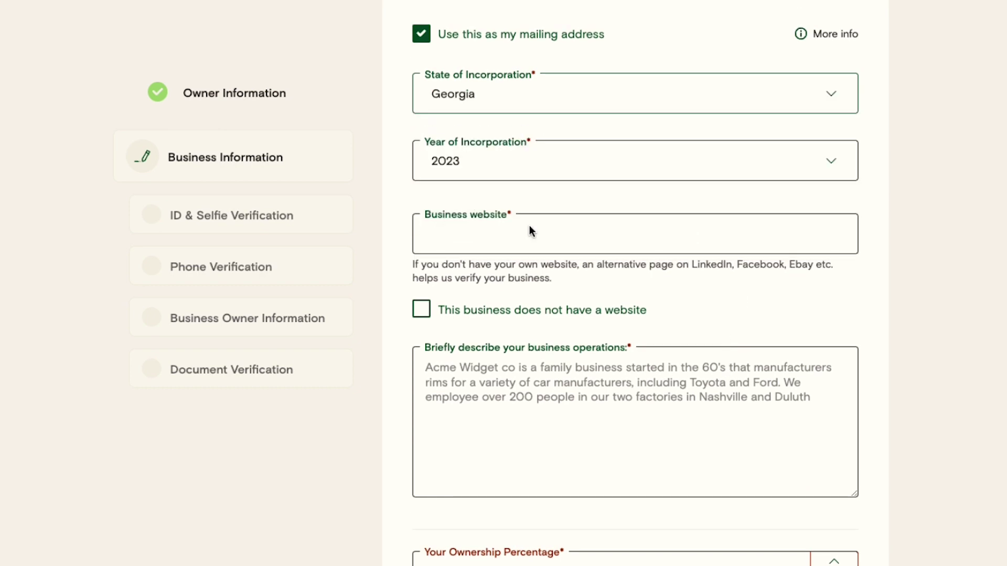
# - Set the year of incorporation to 2015
pyautogui.click(831, 161)
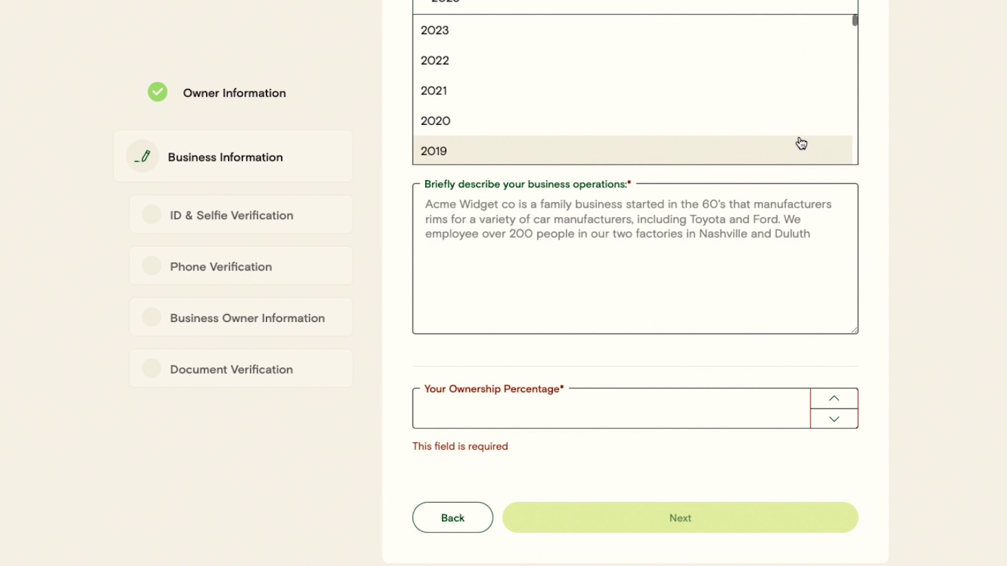
pyautogui.scroll(-1, 716, 107)
pyautogui.scroll(-2, 718, 106)
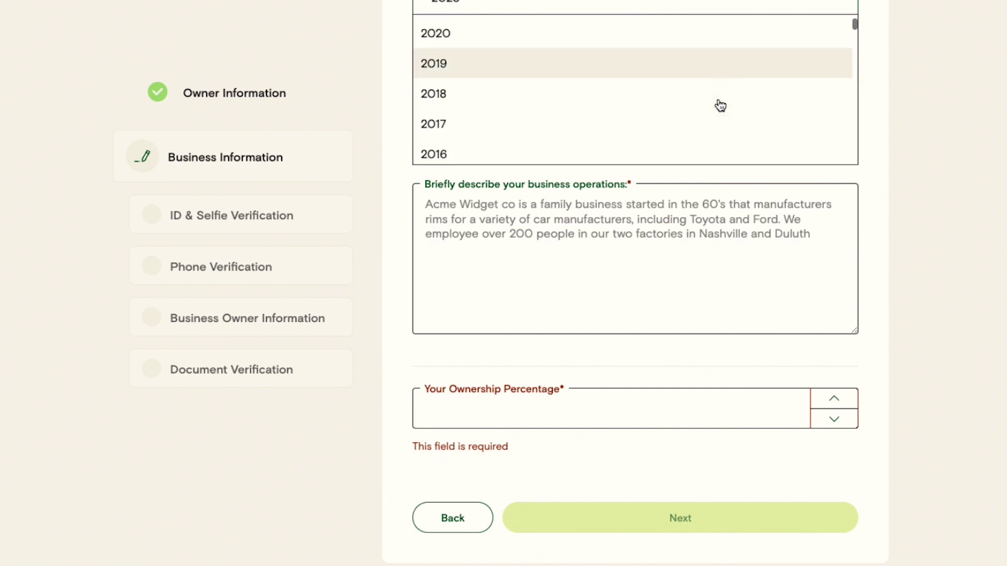
pyautogui.click(487, 145)
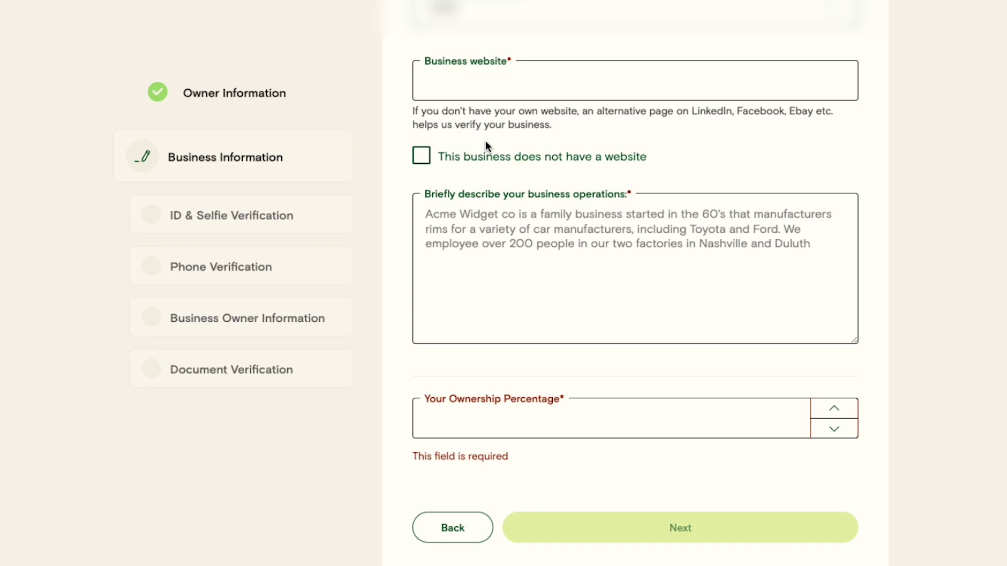
# - Paste the Facebook page link as the business website
pyautogui.scroll(5, 485, 141)
pyautogui.rightClick(441, 331)
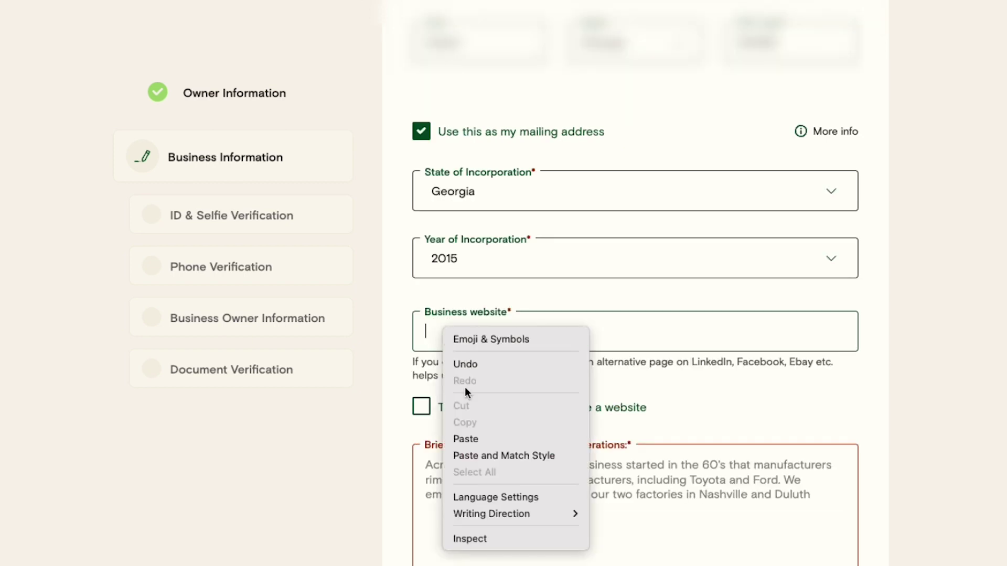
pyautogui.click(452, 437)
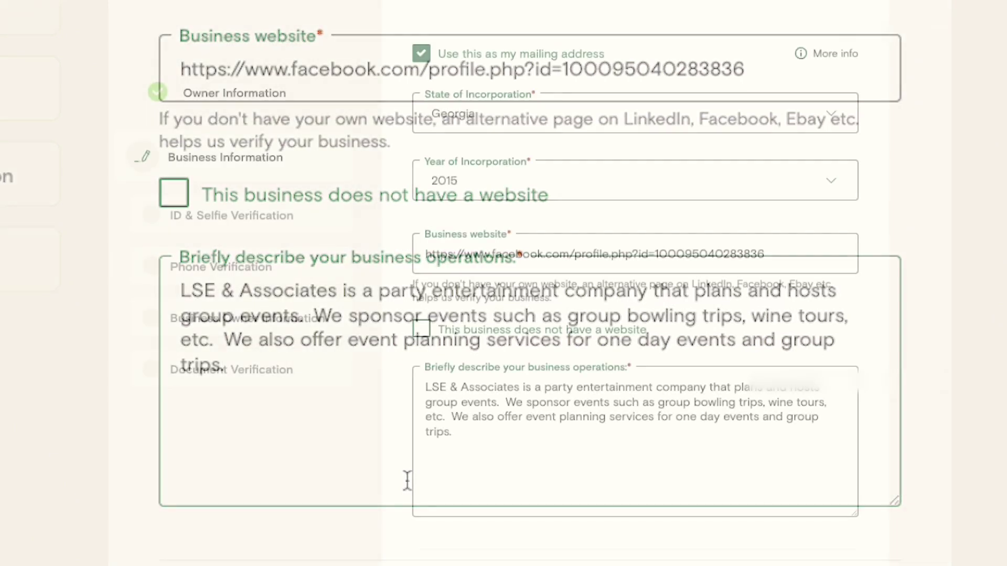
# - Set the ownership percentage to 100
pyautogui.scroll(-3, 635, 294)
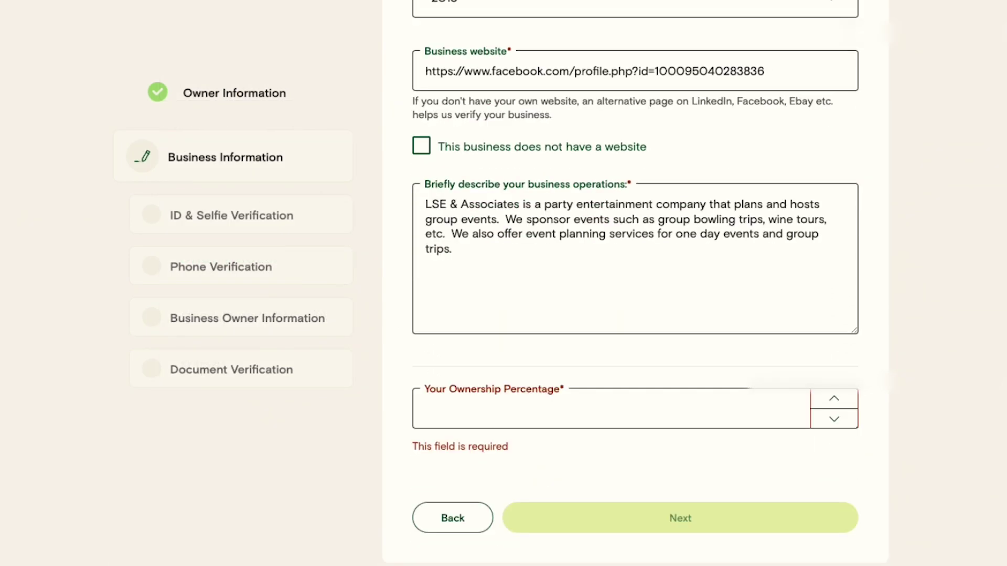
pyautogui.click(499, 417)
pyautogui.write('100')
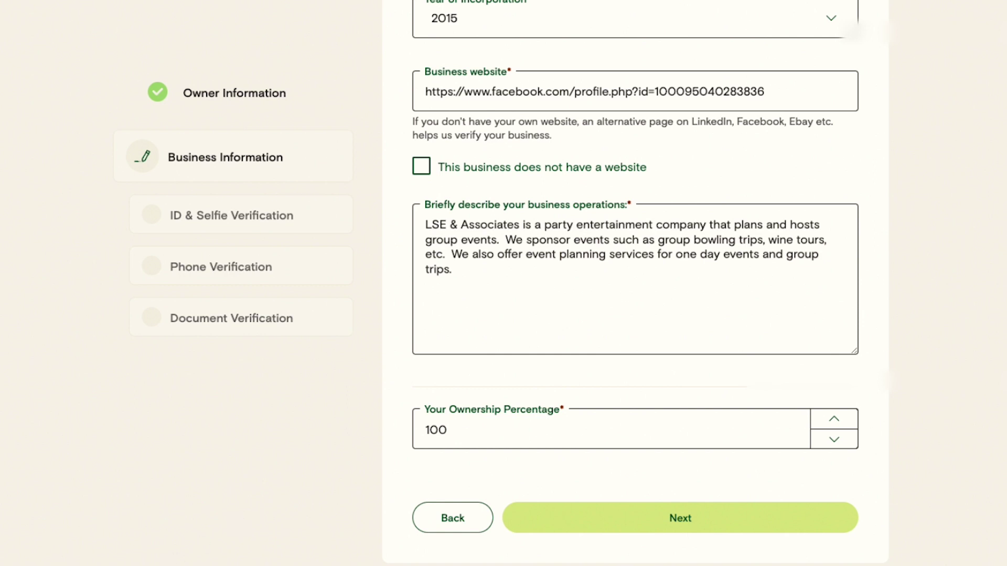
# - Submit the business information, then enter and submit the phone verification code
pyautogui.click(644, 528)
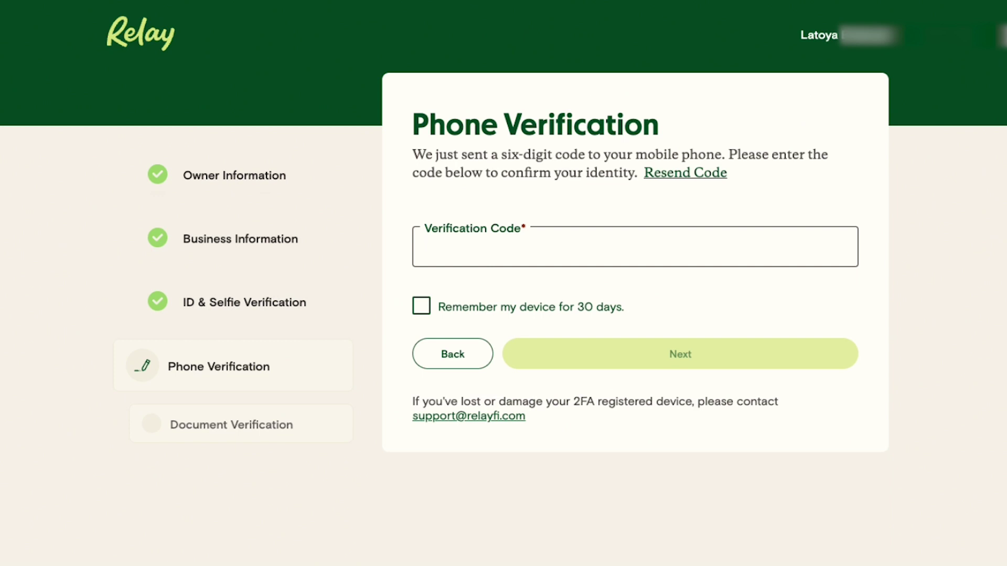
pyautogui.click(442, 252)
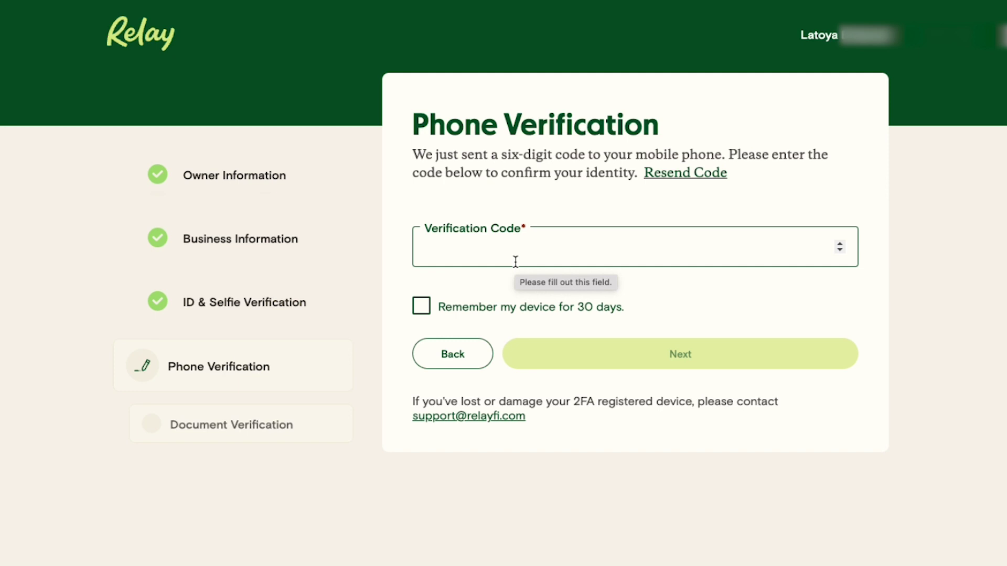
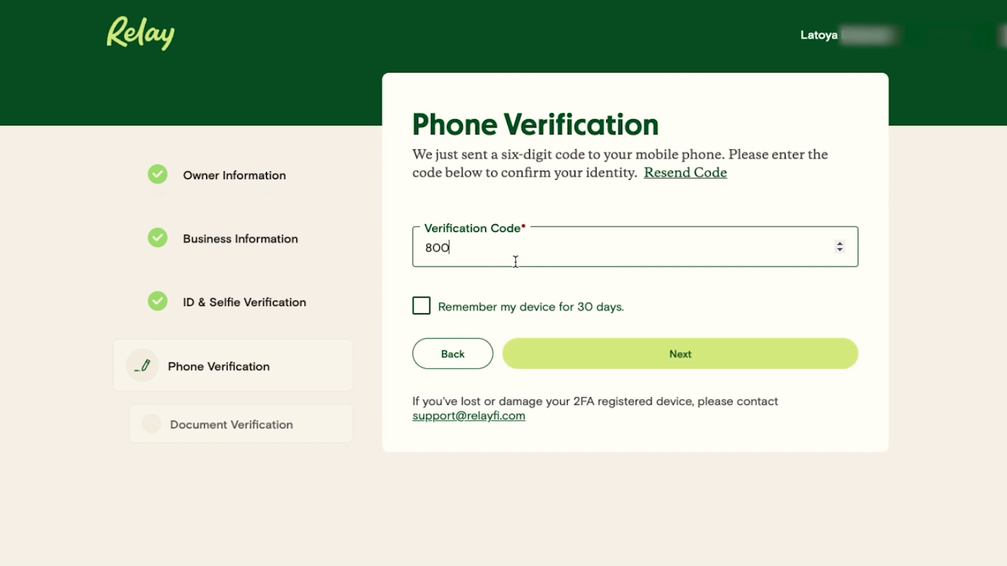
pyautogui.click(663, 364)
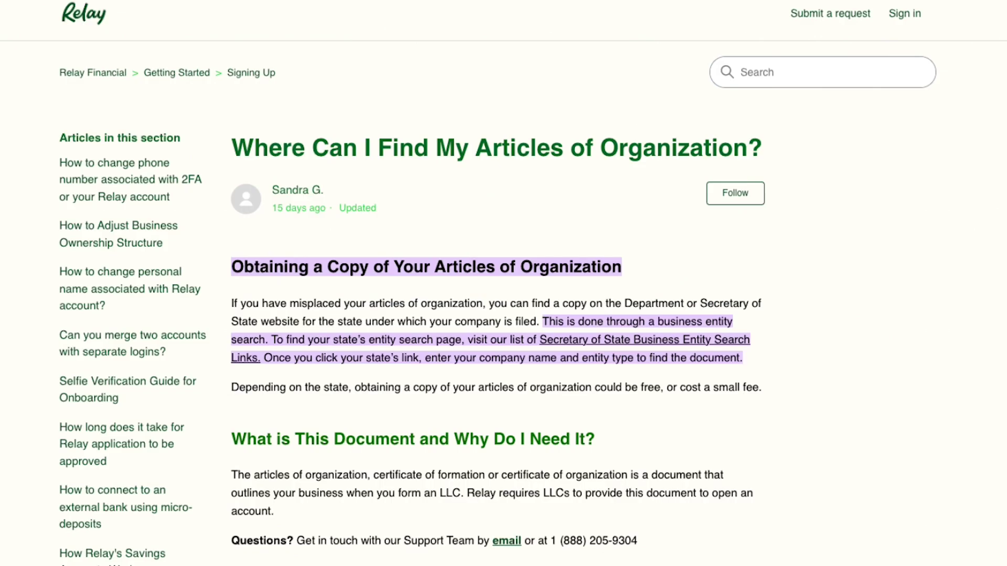
# - Open the Secretary of State Business Entity Search Links article and browse the state list
pyautogui.scroll(-1, 1006, 21)
pyautogui.scroll(-2, 1005, 21)
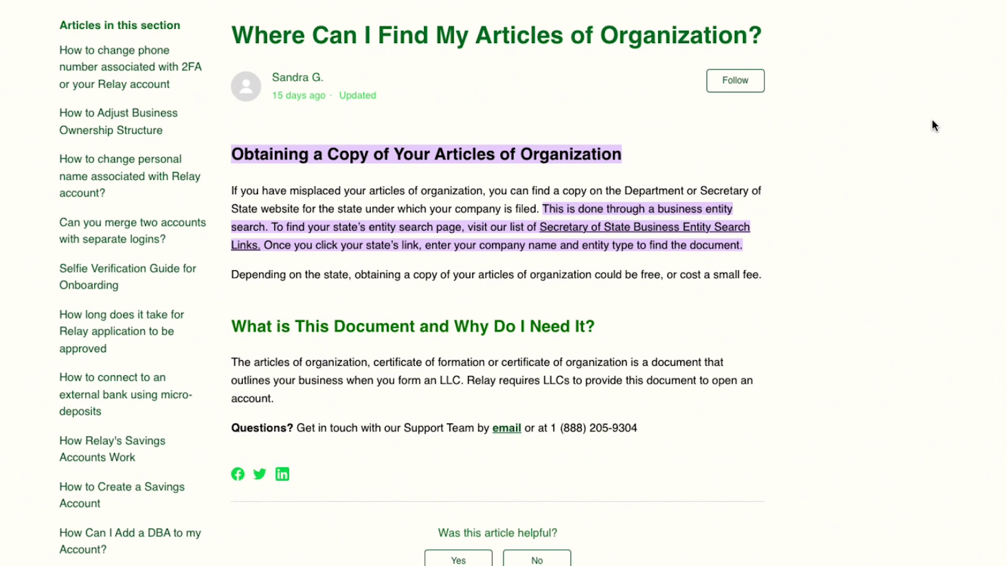
pyautogui.click(622, 230)
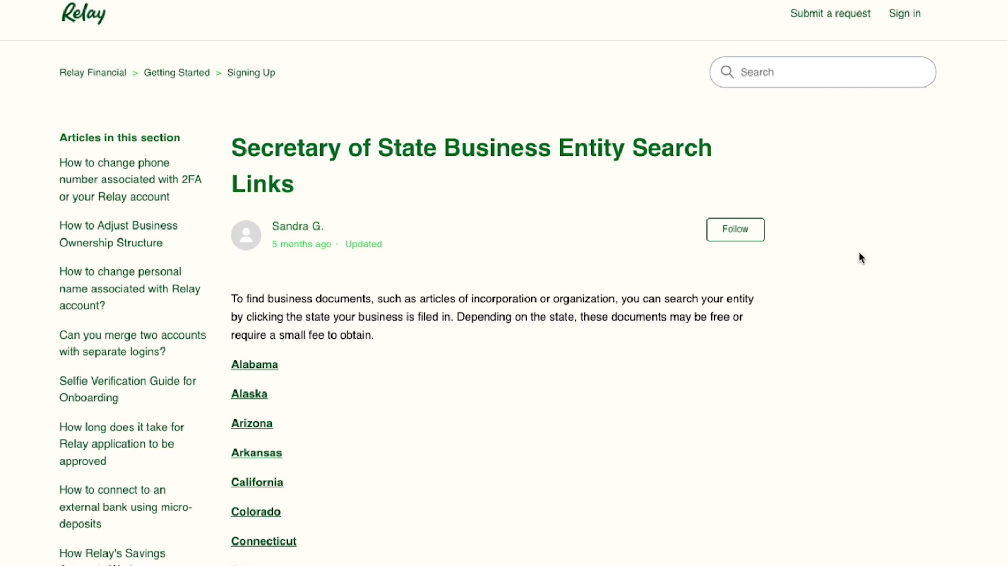
pyautogui.scroll(-2, 862, 253)
pyautogui.scroll(-3, 860, 257)
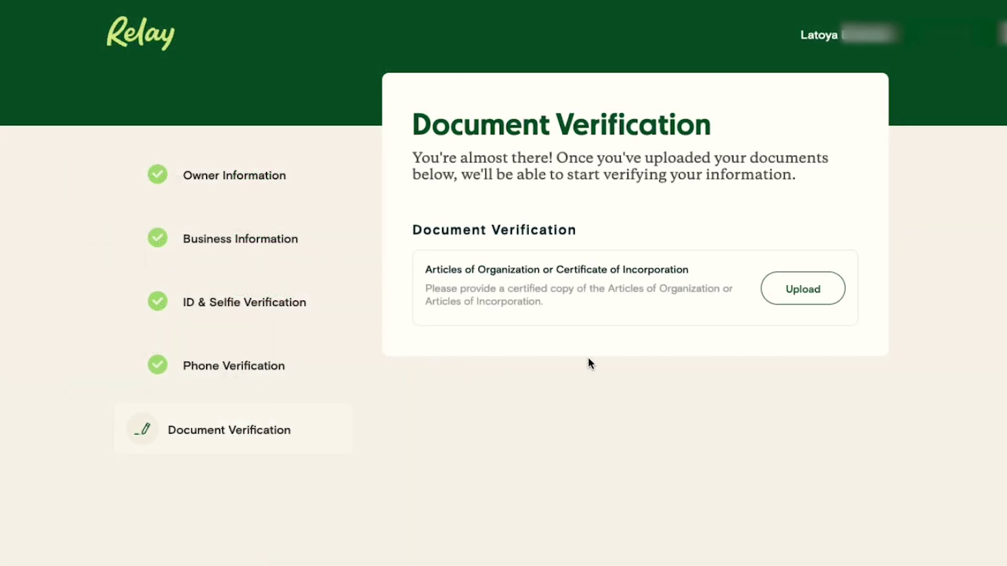
# - Upload the PDF from Downloads for the Articles of Organization requirement
pyautogui.click(791, 297)
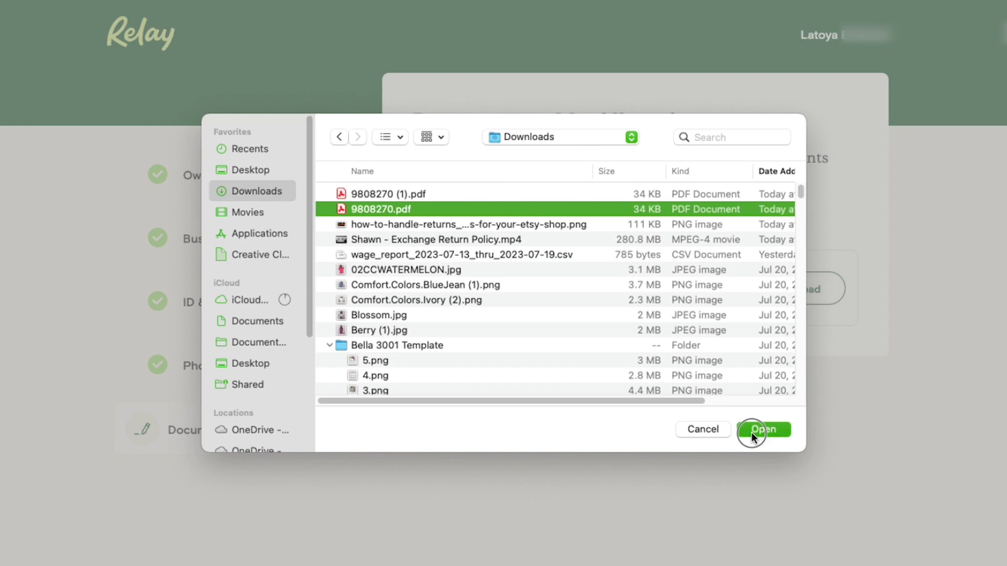
pyautogui.click(751, 433)
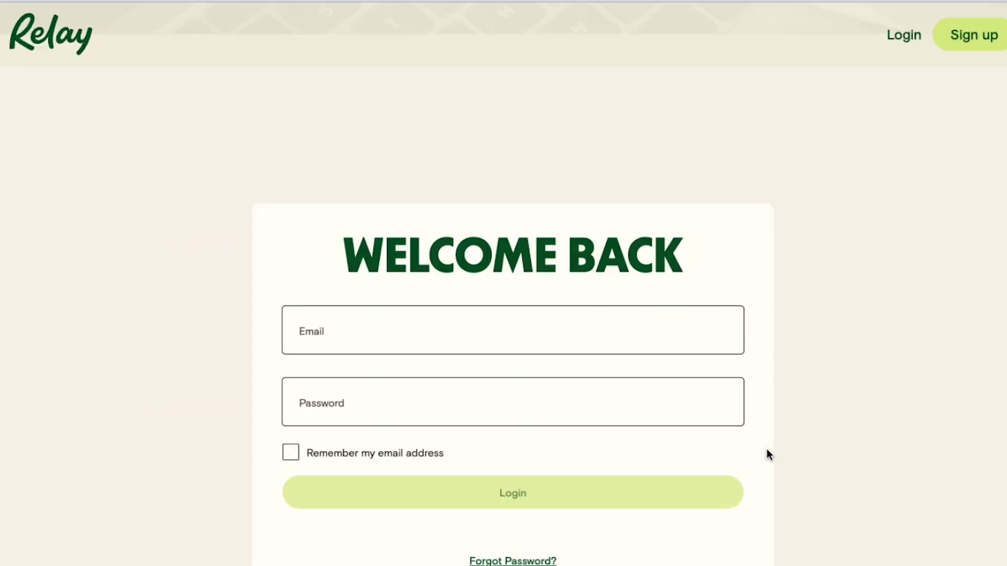